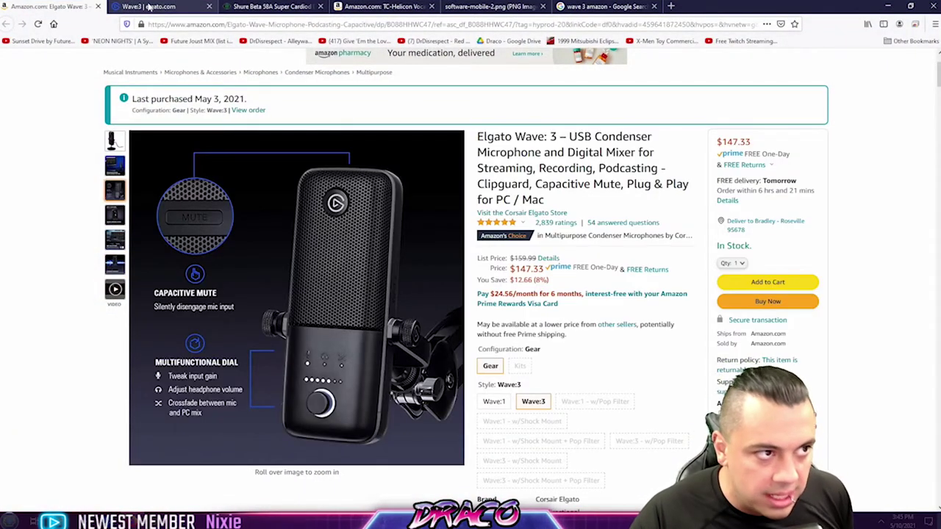
# - Compare the Shure Beta 58A and GoXLR Amazon pages, then open the Shure SM7B page
pyautogui.click(268, 7)
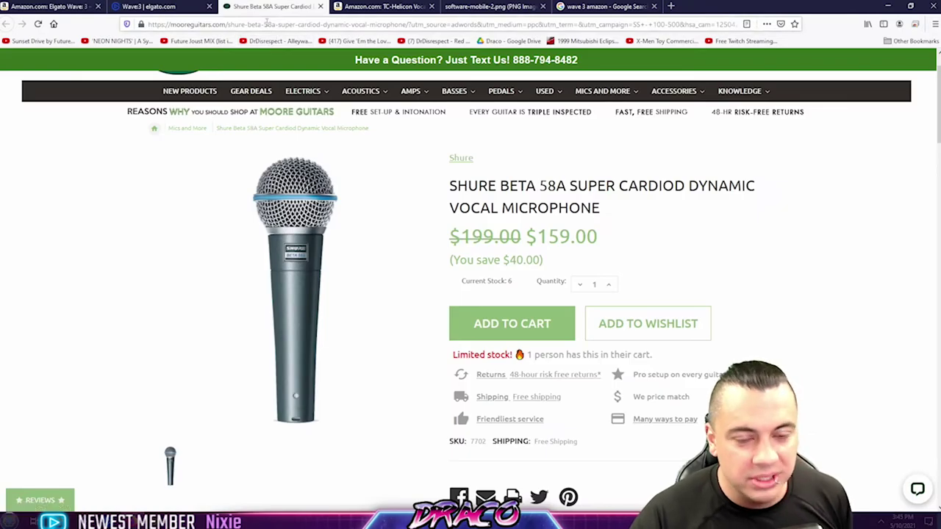
pyautogui.click(380, 6)
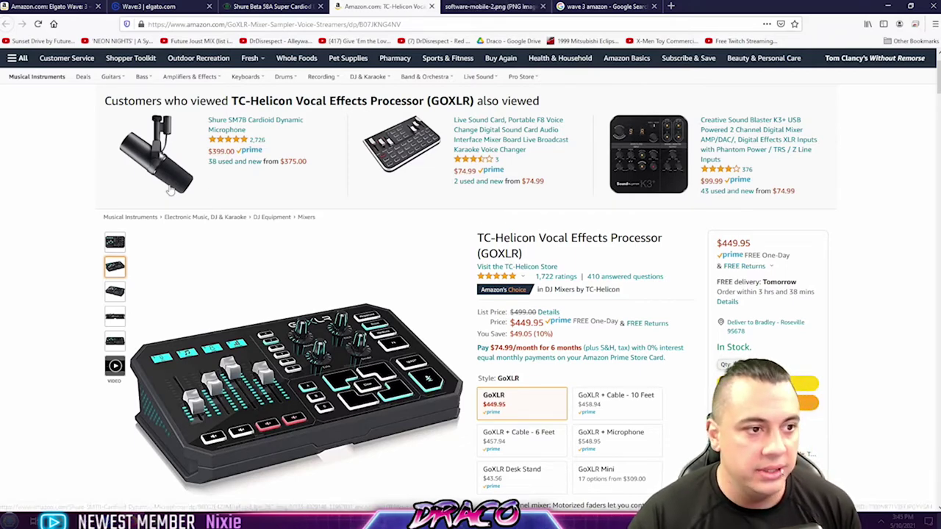
pyautogui.click(225, 151)
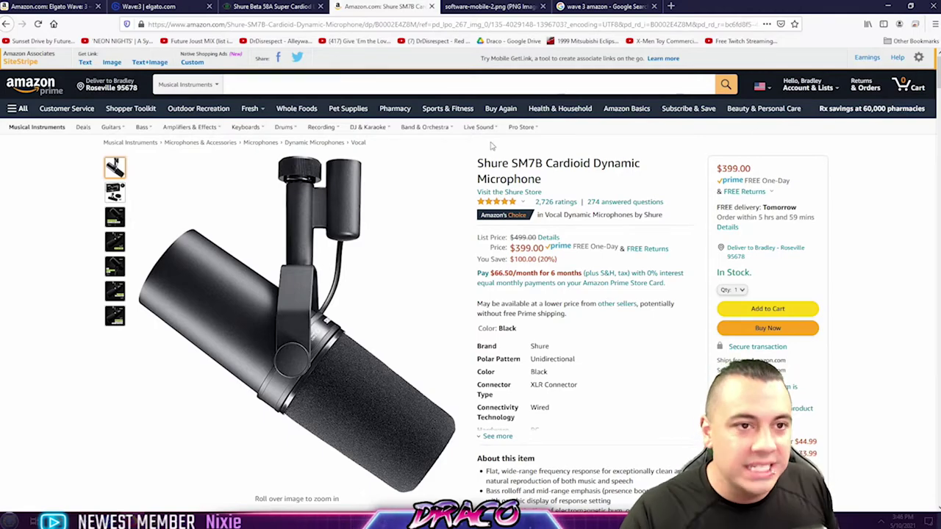
pyautogui.click(297, 7)
pyautogui.click(415, 7)
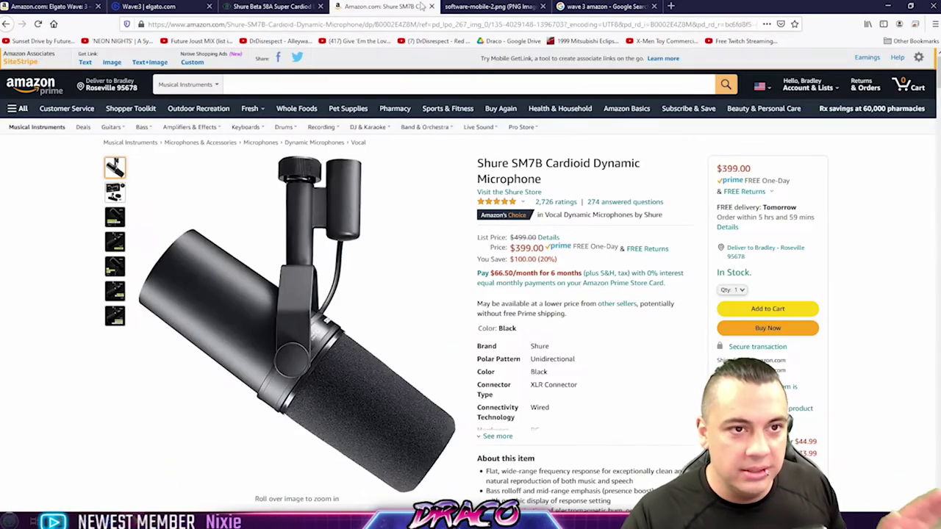
# - Cycle through the Wave:3, Amazon and SM7B tabs, return to GoXLR, and end on the Wave Link screenshot
pyautogui.click(477, 7)
pyautogui.click(168, 7)
pyautogui.click(602, 7)
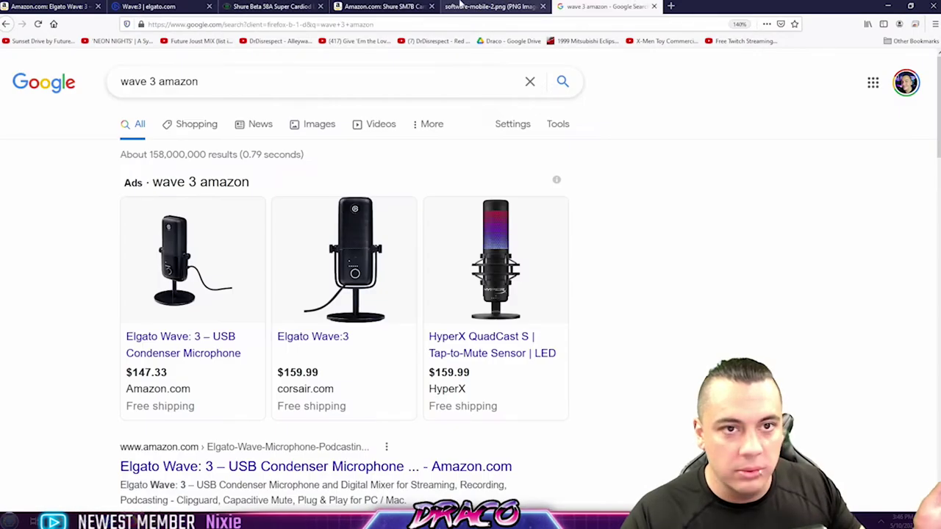
pyautogui.click(48, 7)
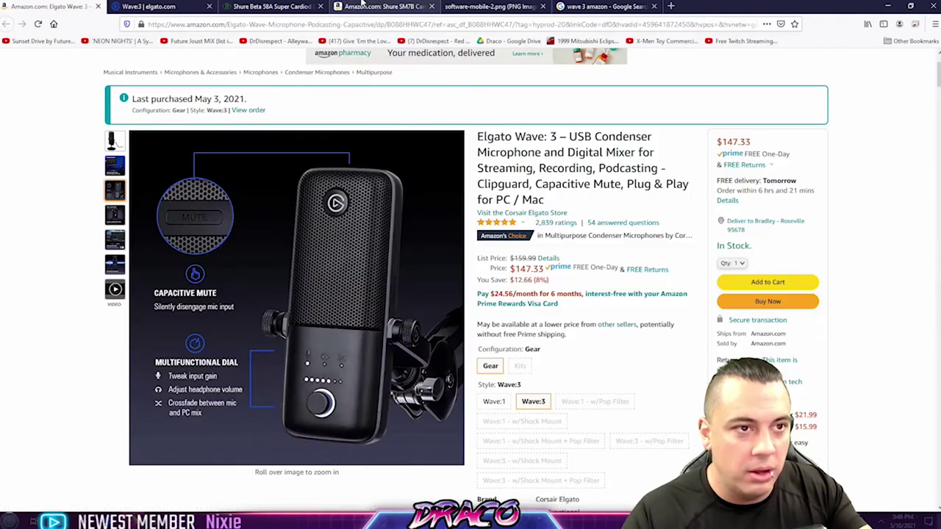
pyautogui.click(382, 6)
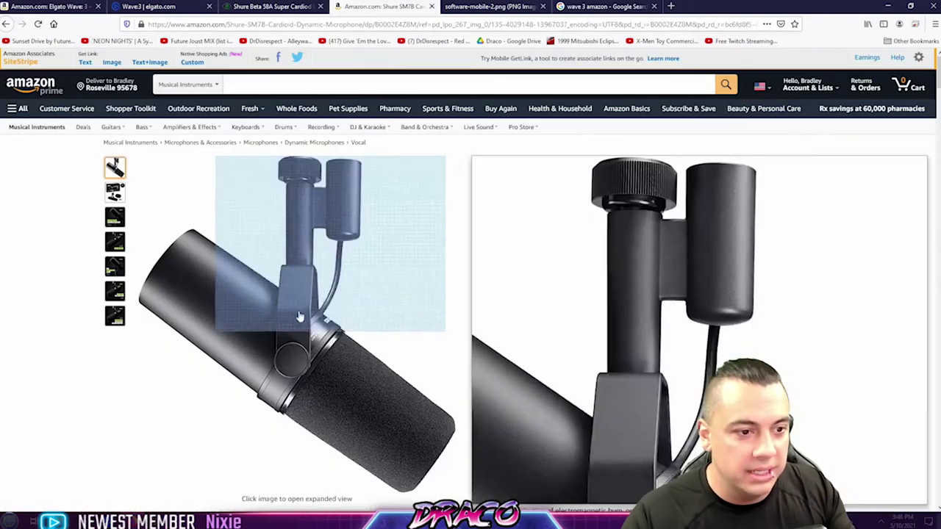
pyautogui.hotkey('alt', 'Left')
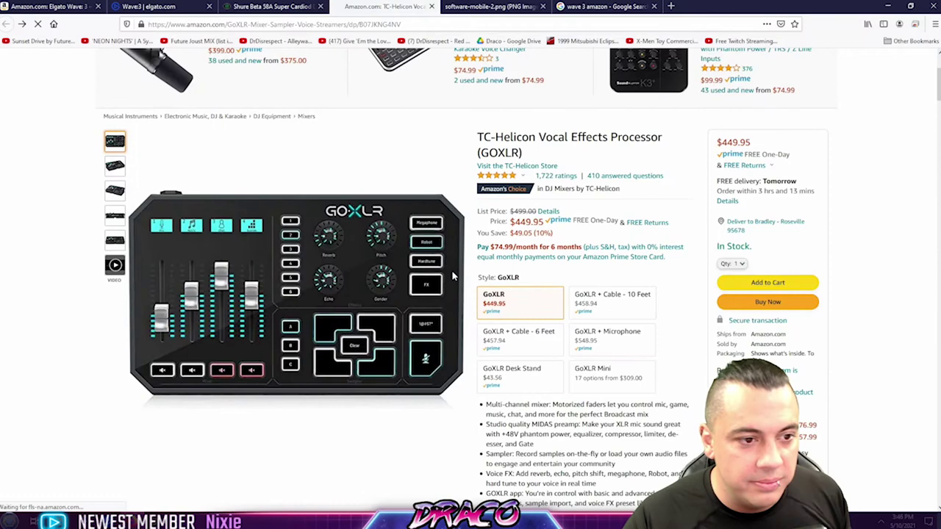
pyautogui.click(627, 6)
pyautogui.click(507, 7)
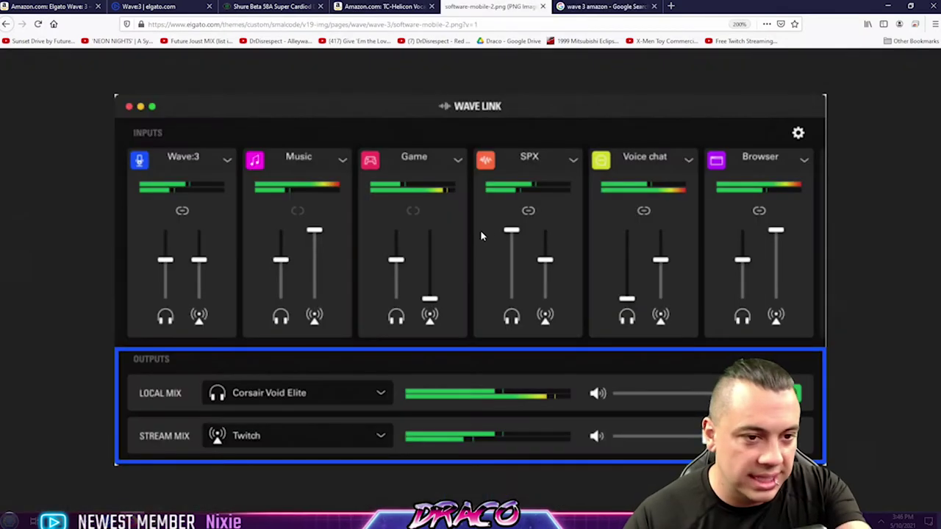
# - Minimize Firefox and restore NVIDIA Broadcast, moving its window to the centre of the screen
pyautogui.click(890, 5)
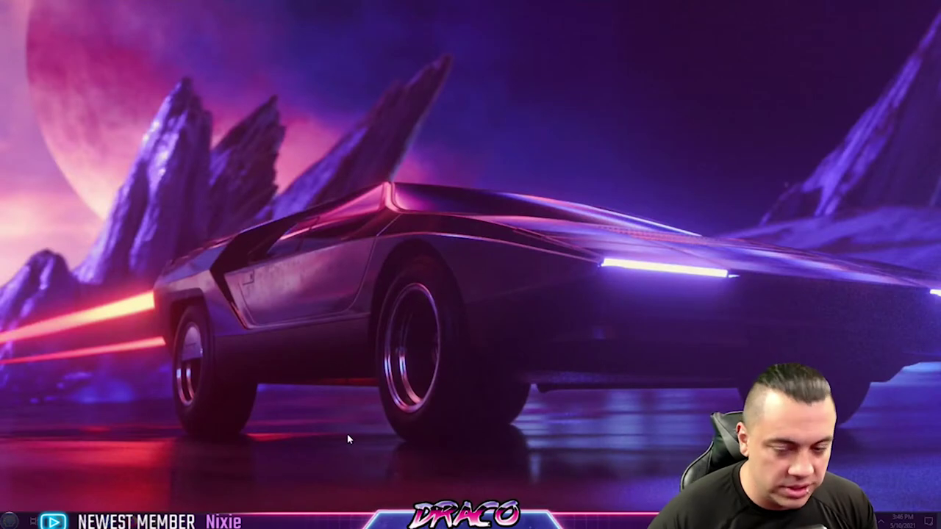
pyautogui.moveTo(156, 521)
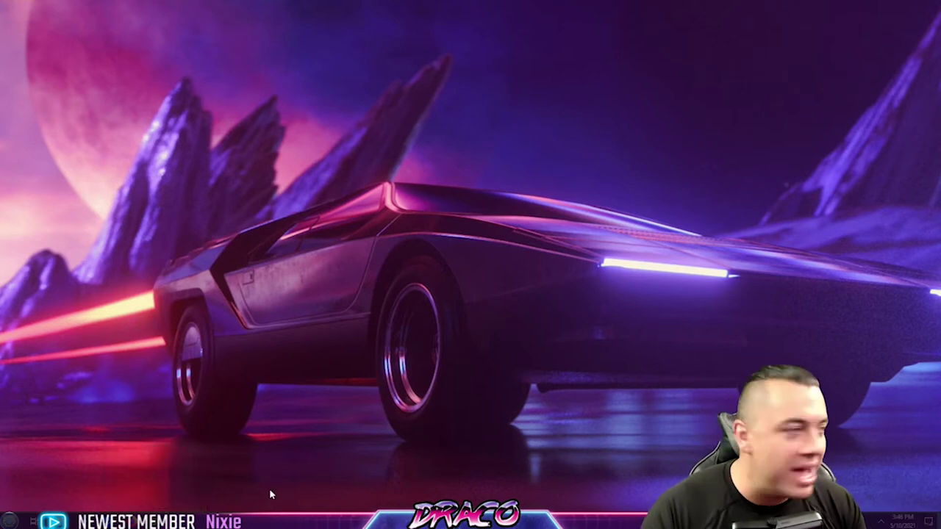
pyautogui.click(156, 522)
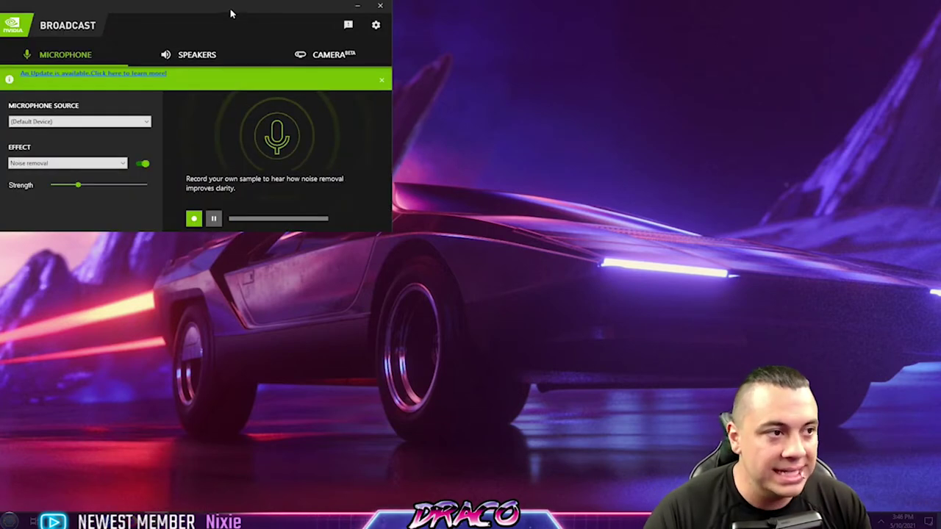
pyautogui.moveTo(231, 13); pyautogui.dragTo(541, 144)
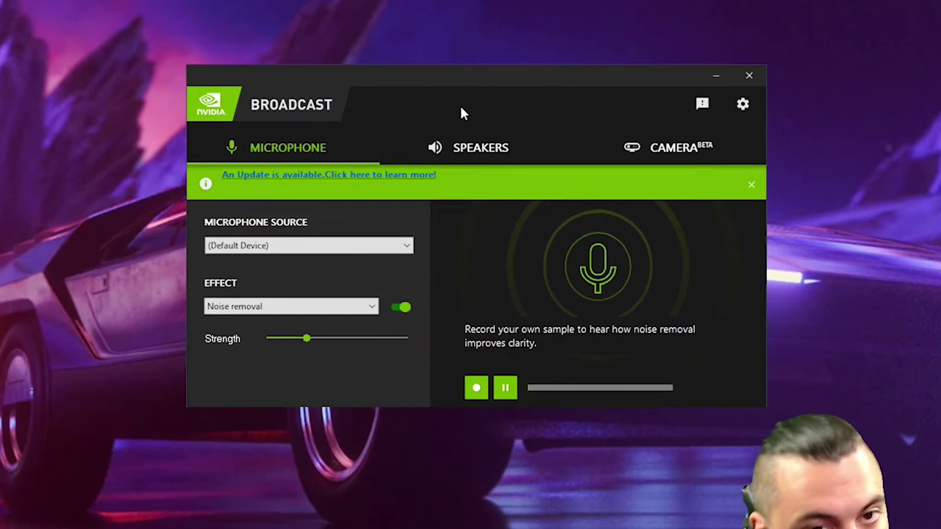
pyautogui.click(324, 308)
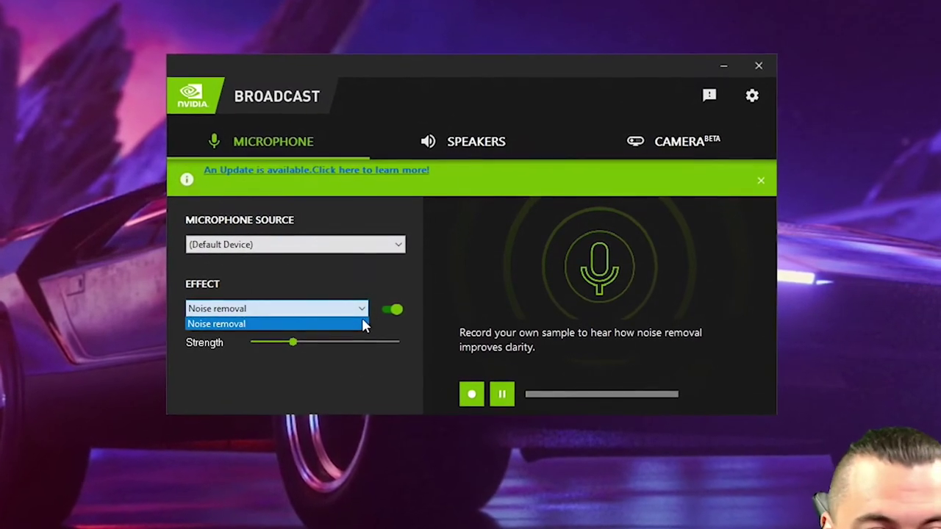
pyautogui.click(305, 325)
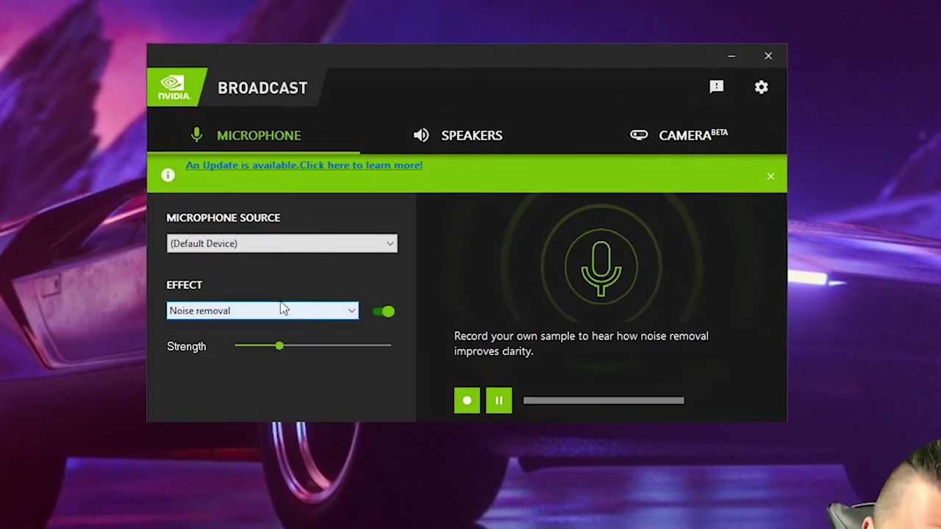
pyautogui.moveTo(279, 351); pyautogui.dragTo(285, 350)
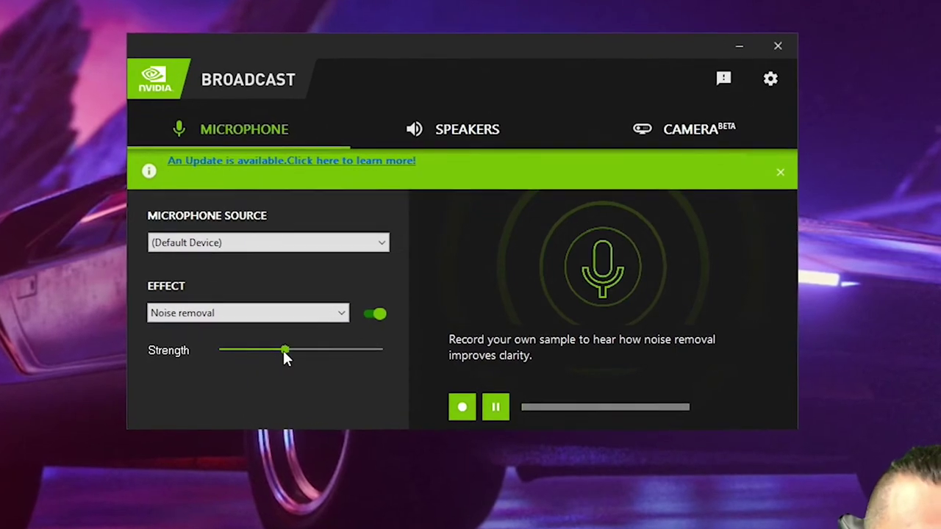
pyautogui.click(368, 316)
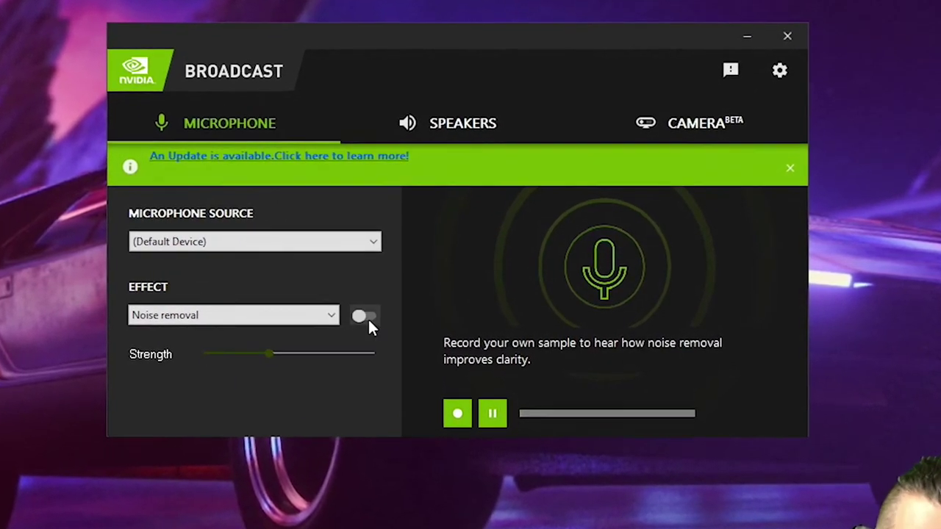
pyautogui.click(368, 316)
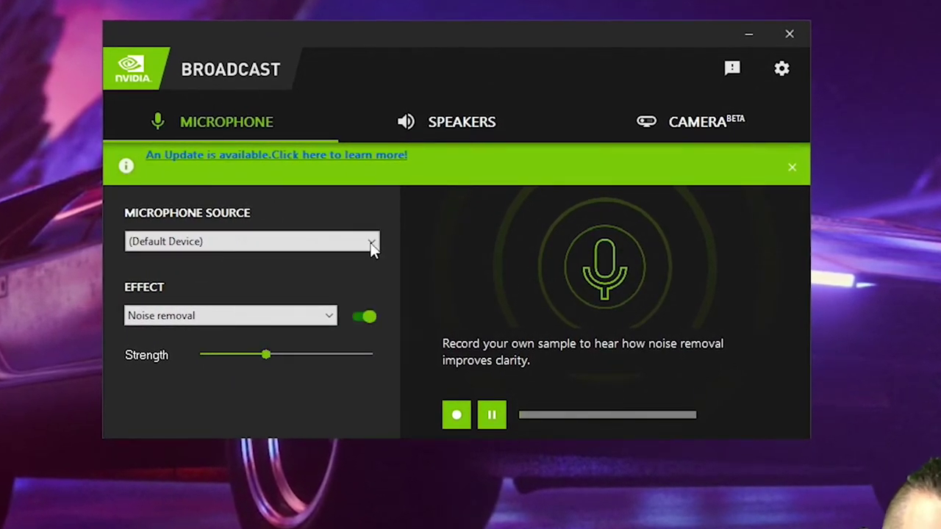
pyautogui.click(371, 241)
pyautogui.click(328, 209)
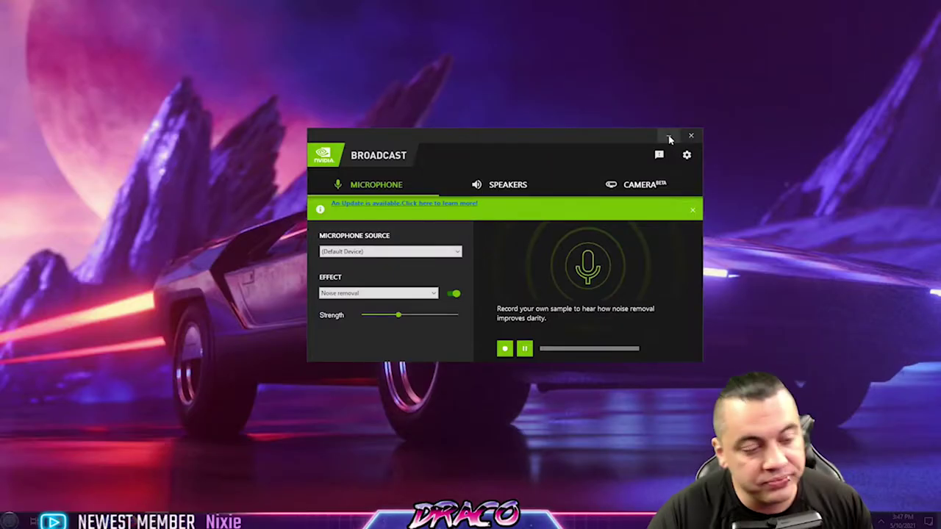
# - Minimize NVIDIA Broadcast and open Krisp from the hidden-icons tray over Streamlabs OBS
pyautogui.click(669, 137)
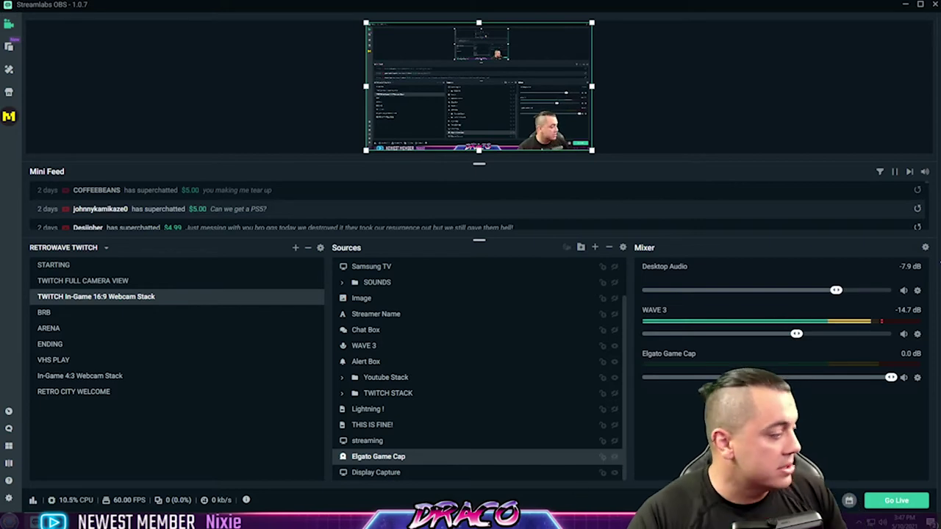
pyautogui.click(859, 523)
pyautogui.click(858, 502)
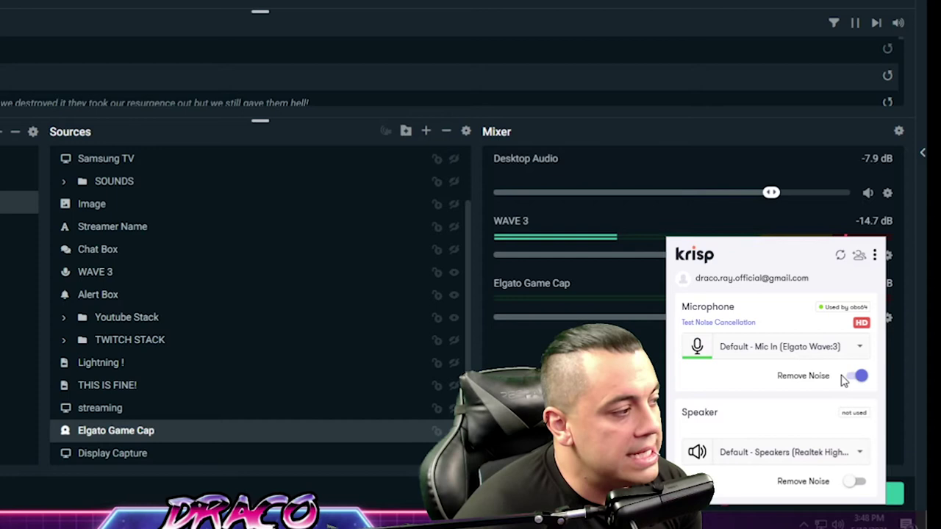
# - Switch Krisp's microphone Remove Noise off and back on, leaving it enabled
pyautogui.click(860, 376)
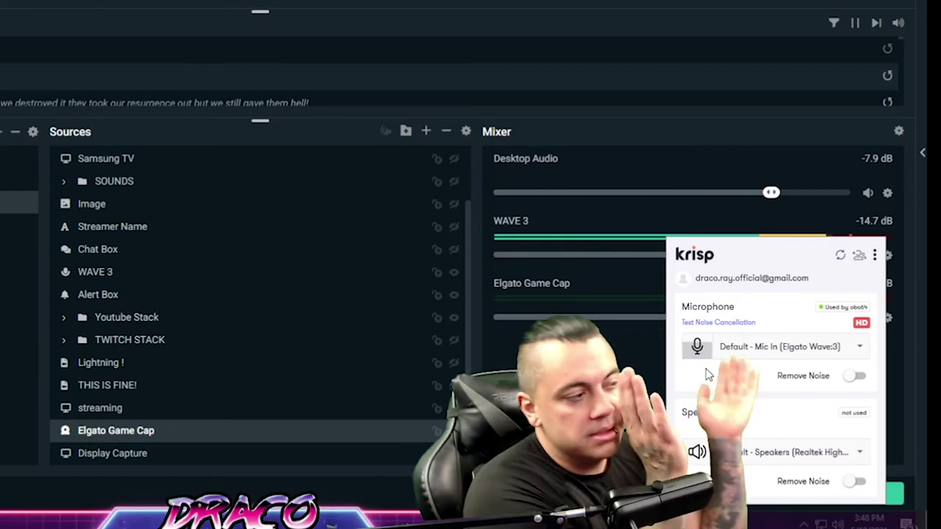
pyautogui.click(852, 377)
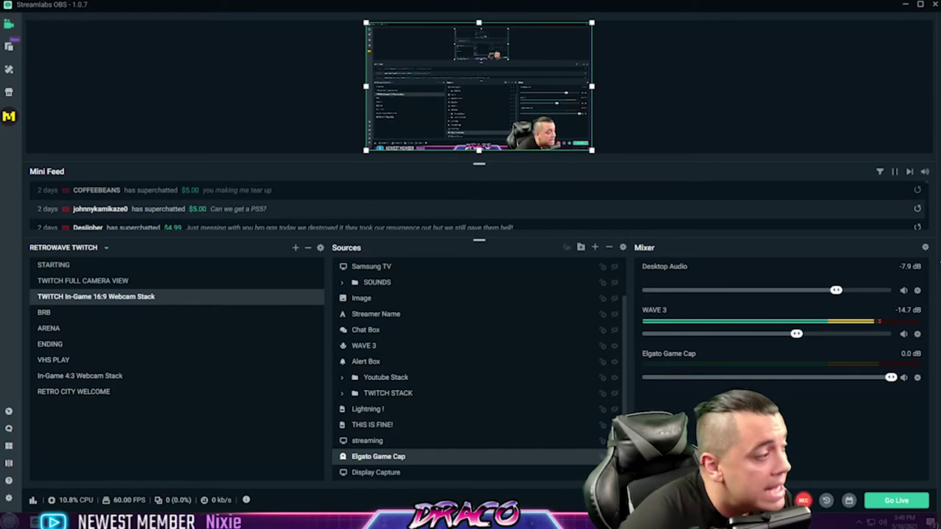
# - Open Source filters for WAVE 3 from its Mixer options, showing Noise Gate, Noise Suppression and Gain
pyautogui.click(602, 394)
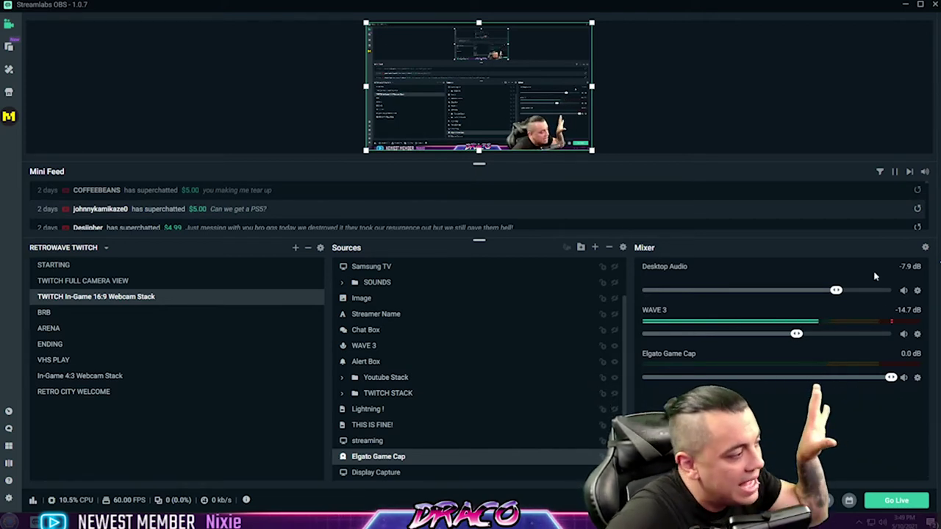
pyautogui.rightClick(917, 335)
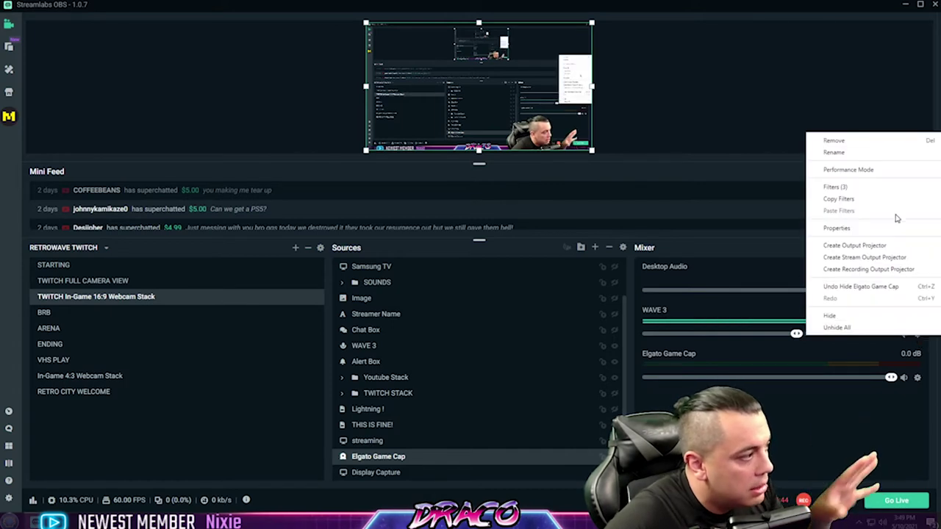
pyautogui.click(854, 189)
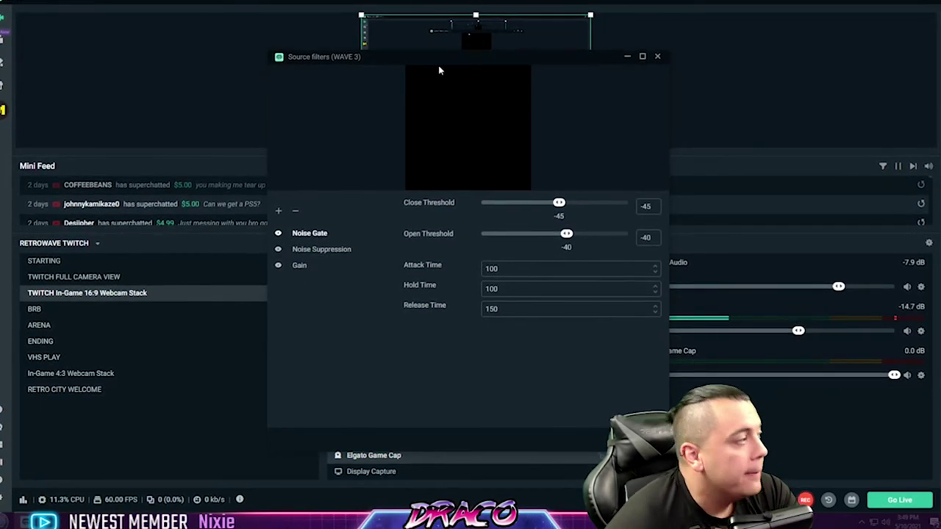
pyautogui.moveTo(491, 64); pyautogui.dragTo(575, 79)
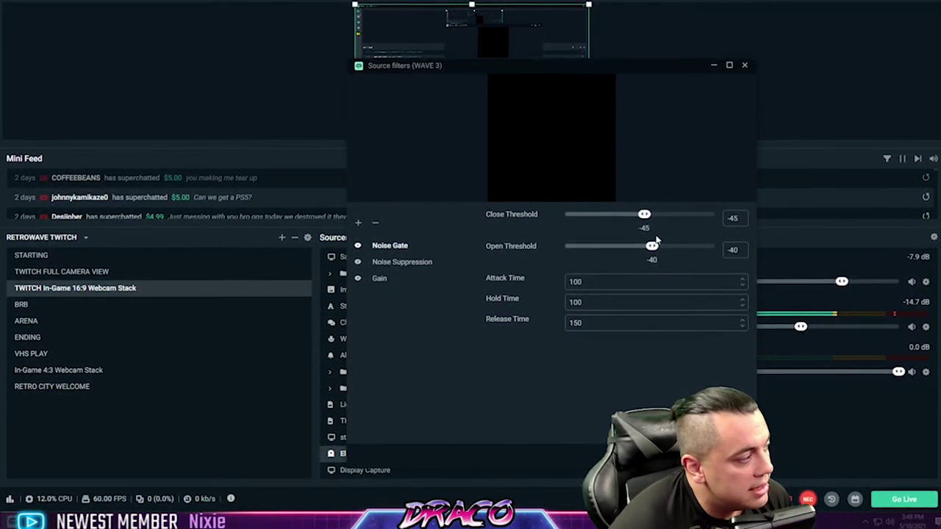
pyautogui.moveTo(618, 66); pyautogui.dragTo(449, 45)
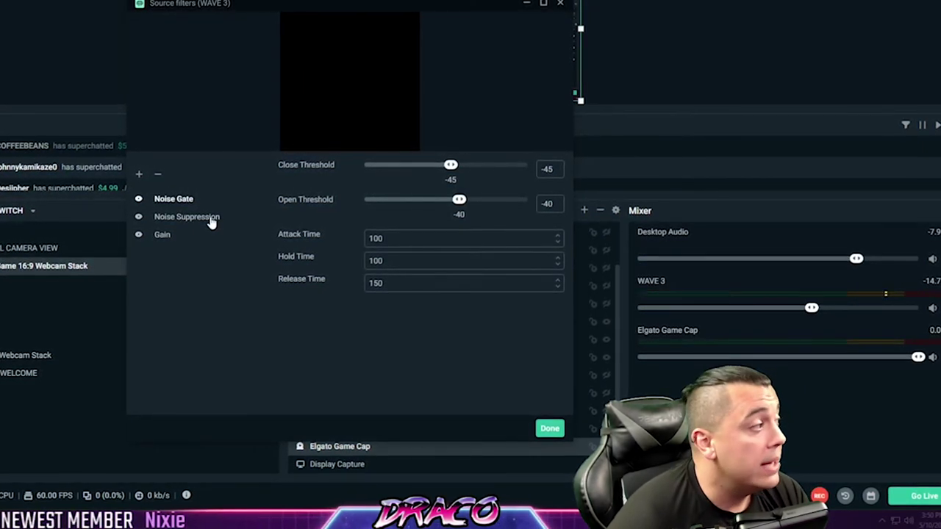
# - Review the Speex Noise Suppression filter at -19, briefly comparing against Krisp from the tray
pyautogui.click(212, 221)
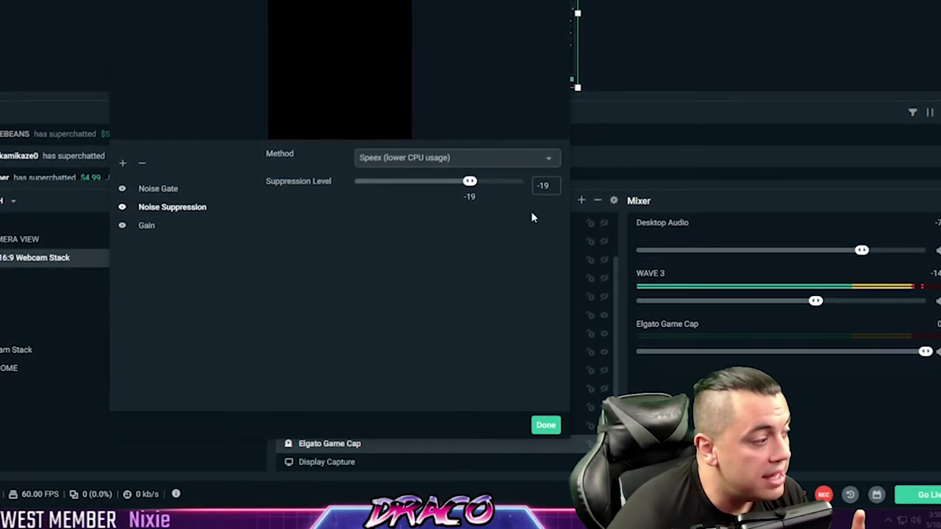
pyautogui.click(884, 516)
pyautogui.click(879, 468)
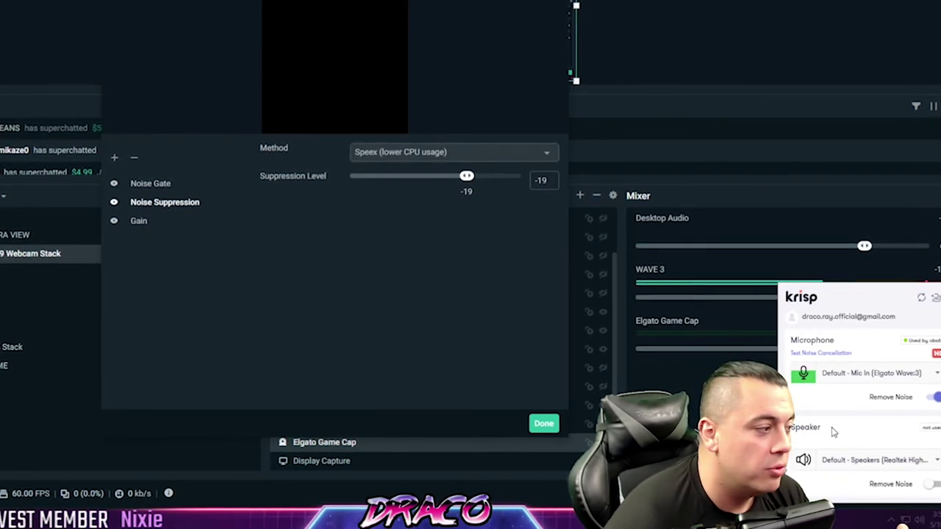
pyautogui.click(865, 514)
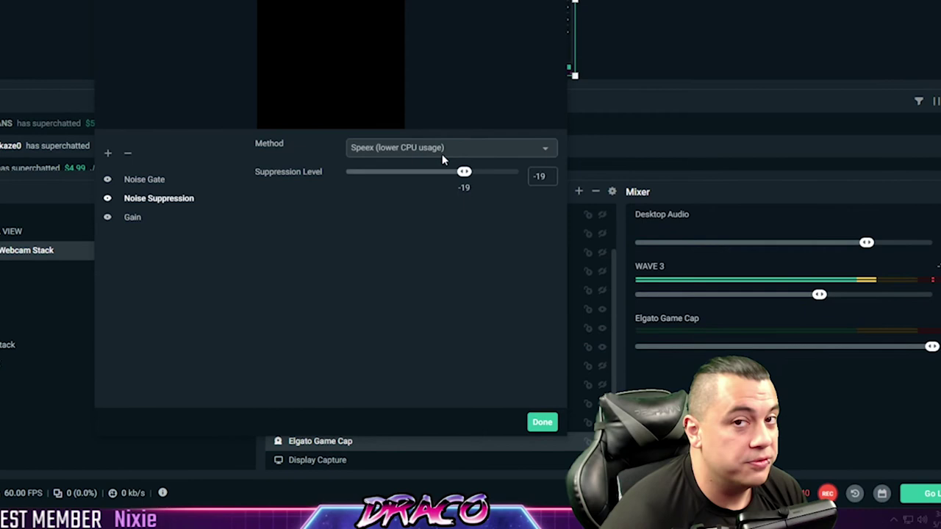
# - Check the Gain filter at 8.4, then revisit Noise Suppression and the Noise Gate (-45/-40)
pyautogui.click(132, 217)
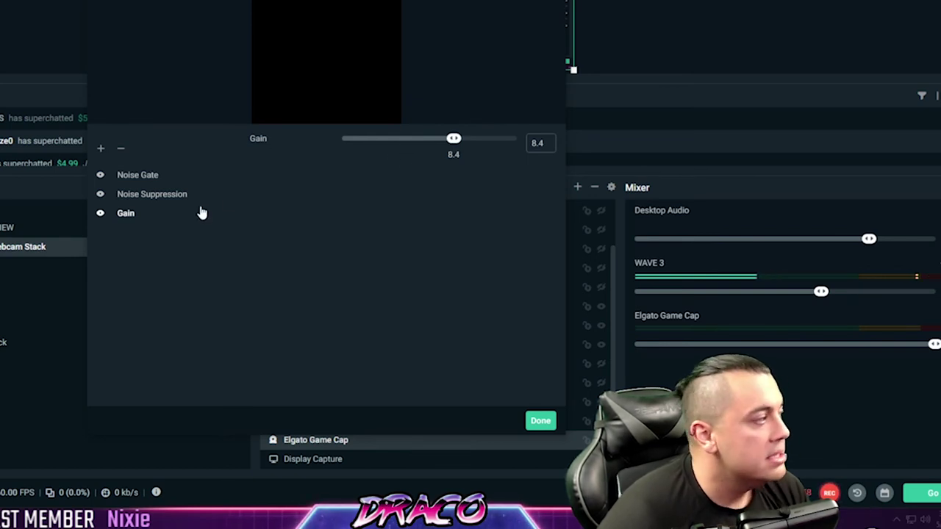
pyautogui.click(159, 189)
pyautogui.click(151, 179)
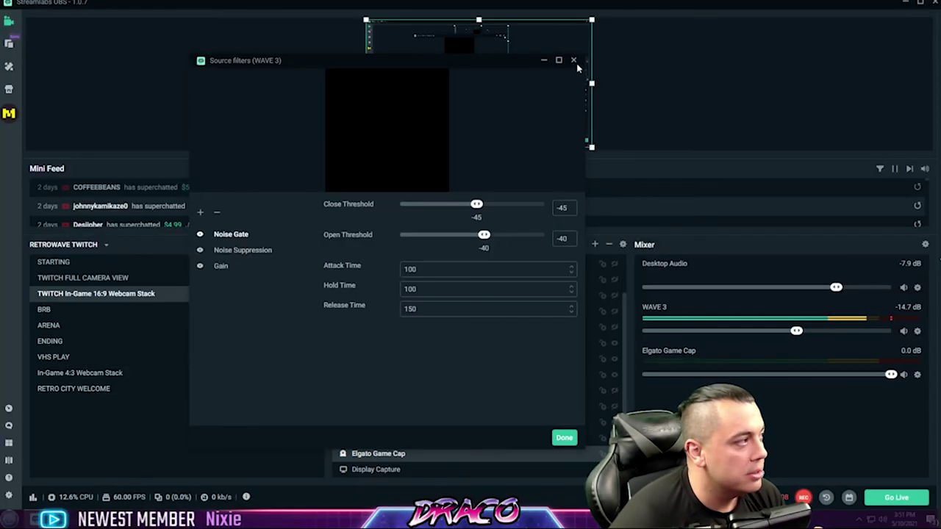
# - Close the Source filters (WAVE 3) dialog
pyautogui.click(574, 61)
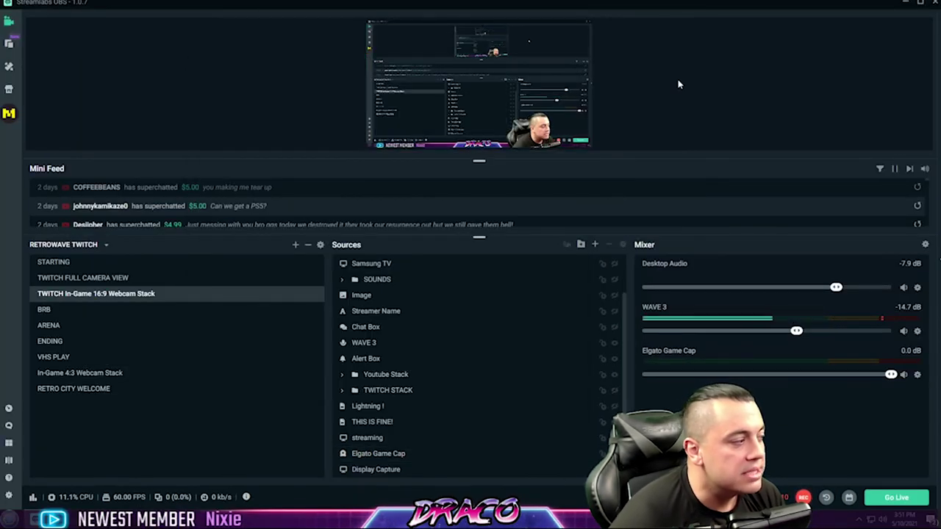